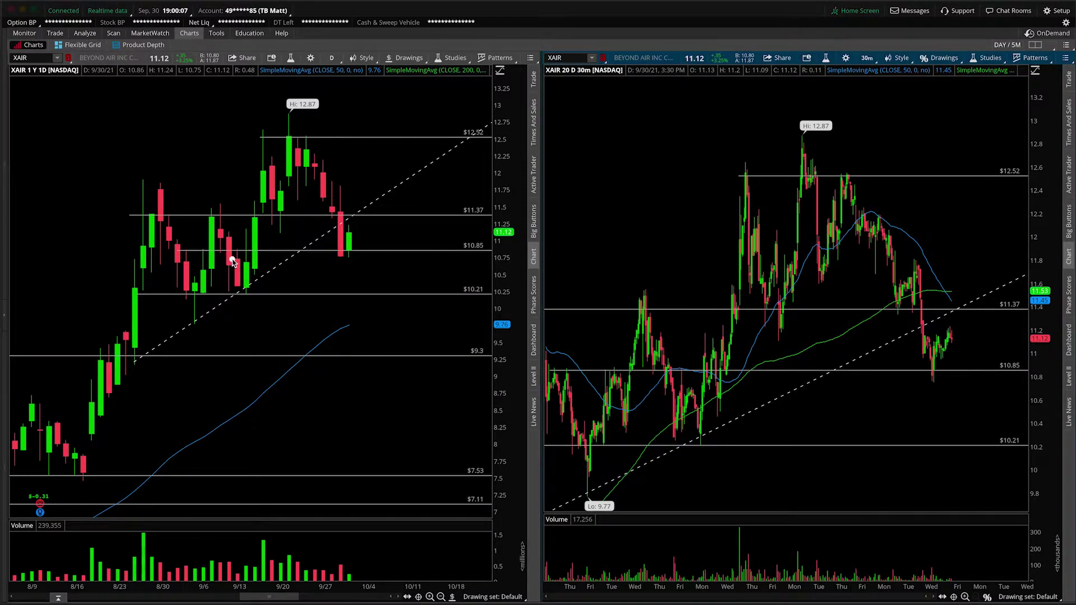
Step: Draw arrows to the moving average labels on the daily and 30-minute charts
{"action": "left_click", "coordinate": [411, 203]}
{"action": "left_click_drag", "start_coordinate": [411, 203], "coordinate": [334, 70]}
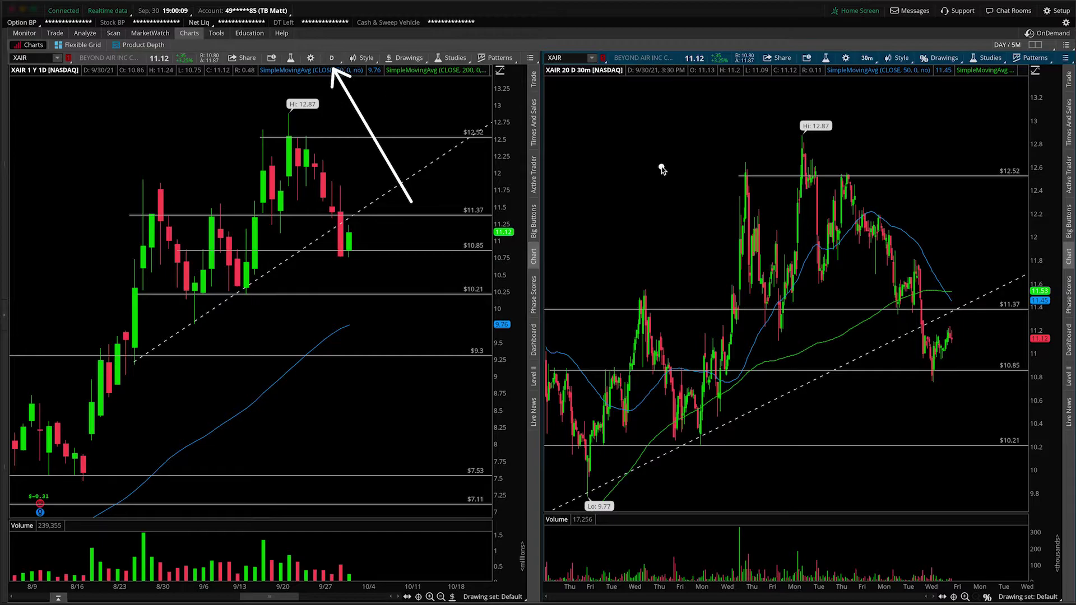
{"action": "left_click_drag", "start_coordinate": [950, 200], "coordinate": [870, 75]}
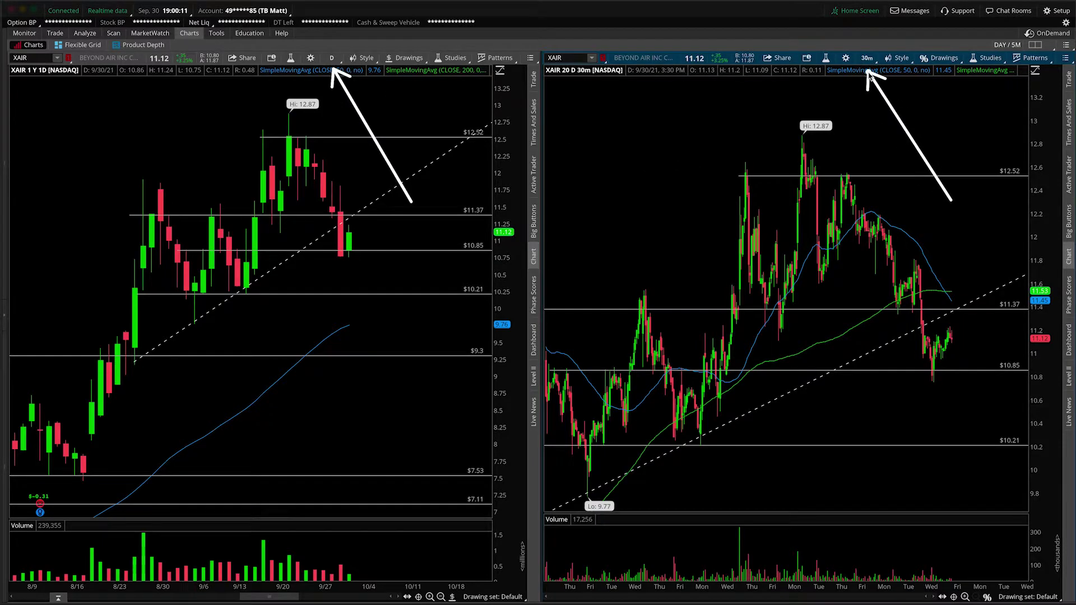
Step: Replace the arrows with a circle around the 10.21–11.37 consolidation candles, then erase it
{"action": "left_click", "coordinate": [235, 286]}
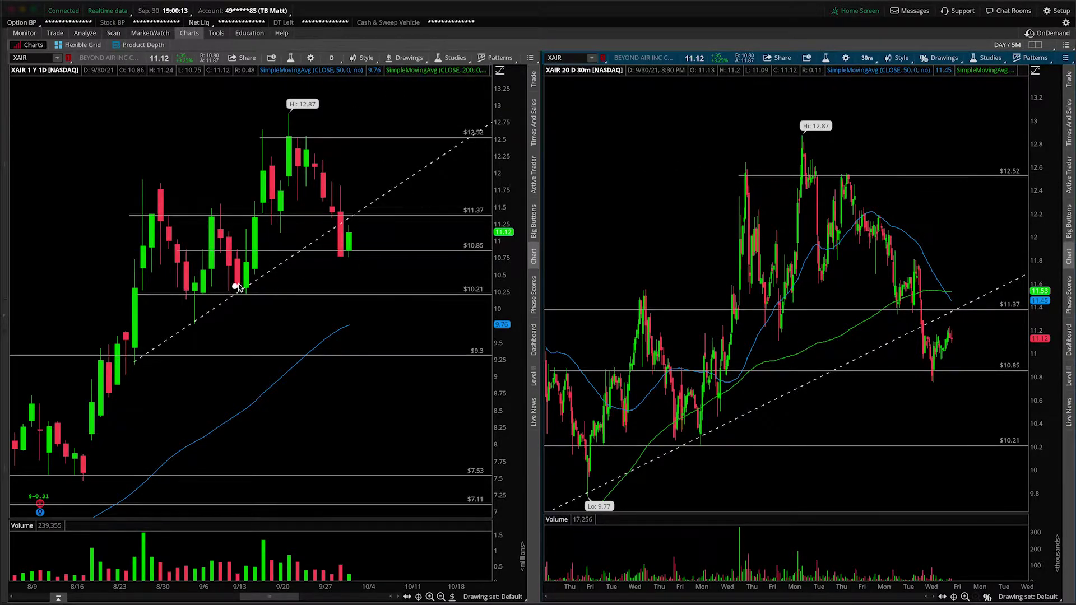
{"action": "mouse_move", "coordinate": [247, 231]}
{"action": "left_mouse_down"}
{"action": "mouse_move", "coordinate": [150, 191]}
{"action": "mouse_move", "coordinate": [264, 275]}
{"action": "mouse_move", "coordinate": [227, 208]}
{"action": "left_mouse_up"}
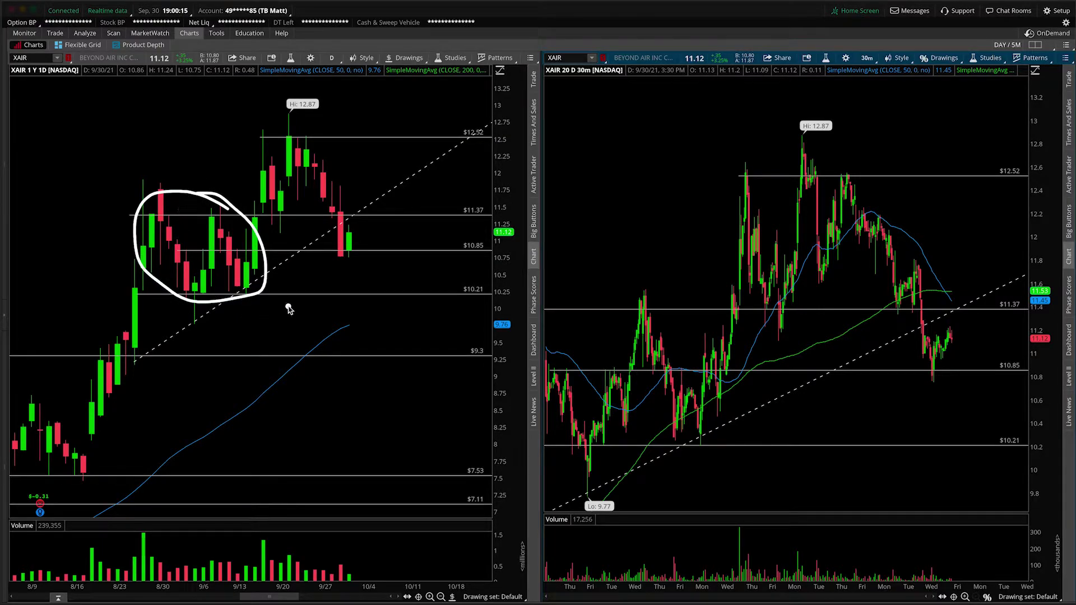
{"action": "left_click", "coordinate": [384, 271]}
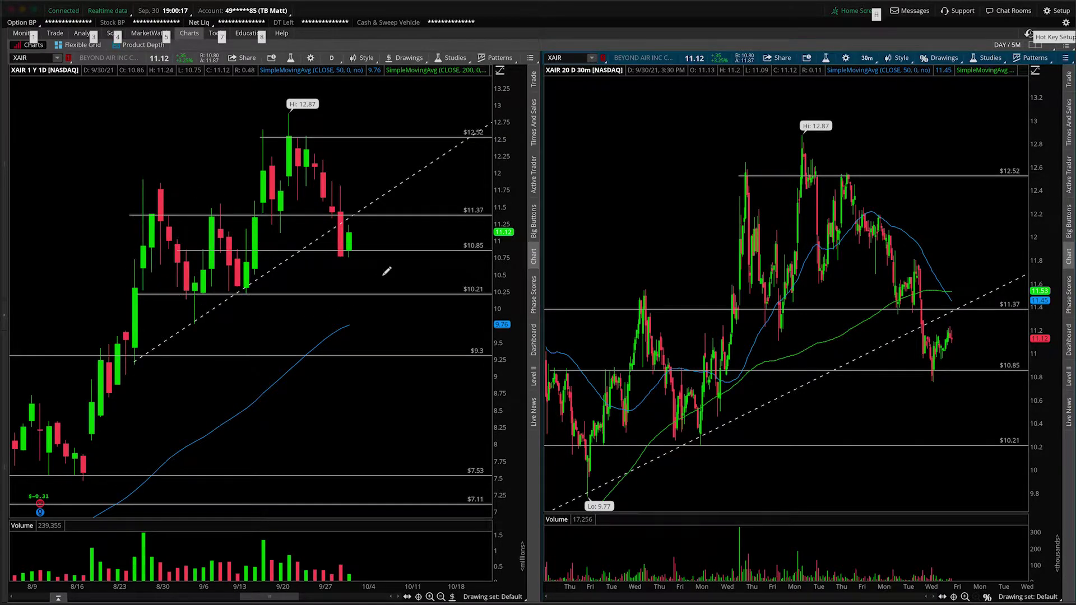
Step: Trace the broken daily trendline, add an upward bounce arrow, and arrow the 30-minute chart
{"action": "left_click_drag", "start_coordinate": [317, 243], "coordinate": [391, 195]}
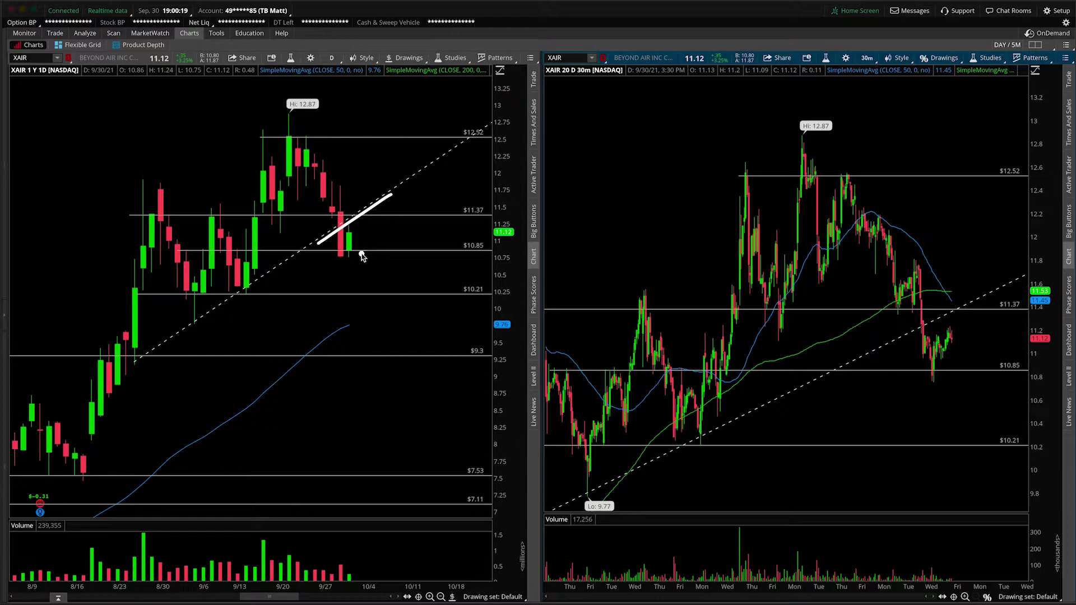
{"action": "mouse_move", "coordinate": [355, 251]}
{"action": "left_mouse_down"}
{"action": "mouse_move", "coordinate": [366, 227]}
{"action": "mouse_move", "coordinate": [378, 237]}
{"action": "left_mouse_up"}
{"action": "mouse_move", "coordinate": [681, 129]}
{"action": "left_mouse_down"}
{"action": "mouse_move", "coordinate": [728, 108]}
{"action": "mouse_move", "coordinate": [747, 65]}
{"action": "mouse_move", "coordinate": [752, 80]}
{"action": "left_mouse_up"}
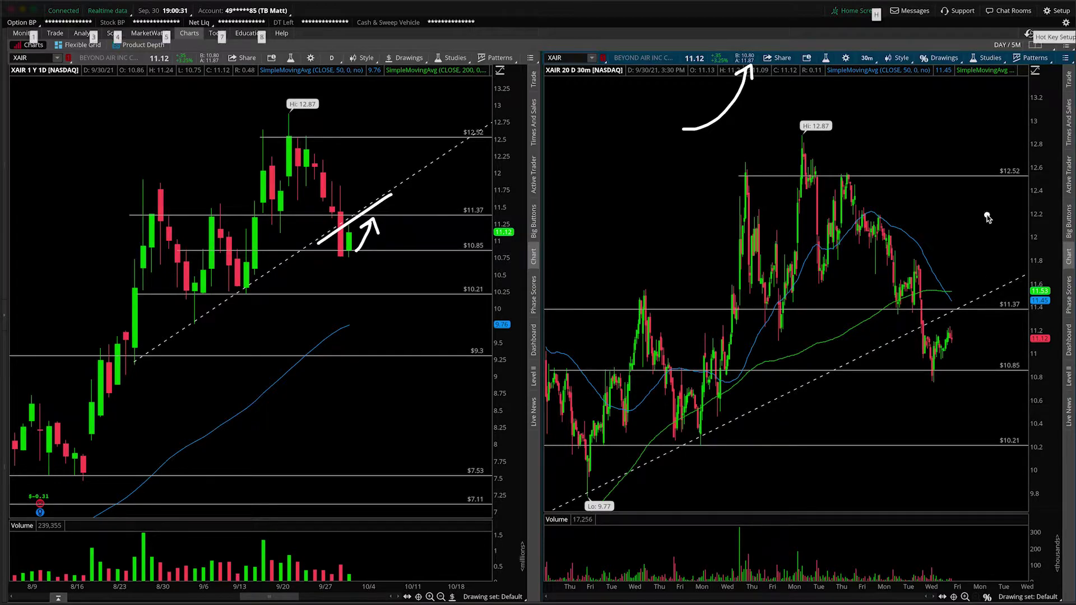
{"action": "left_click", "coordinate": [898, 58]}
{"action": "left_click", "coordinate": [874, 168]}
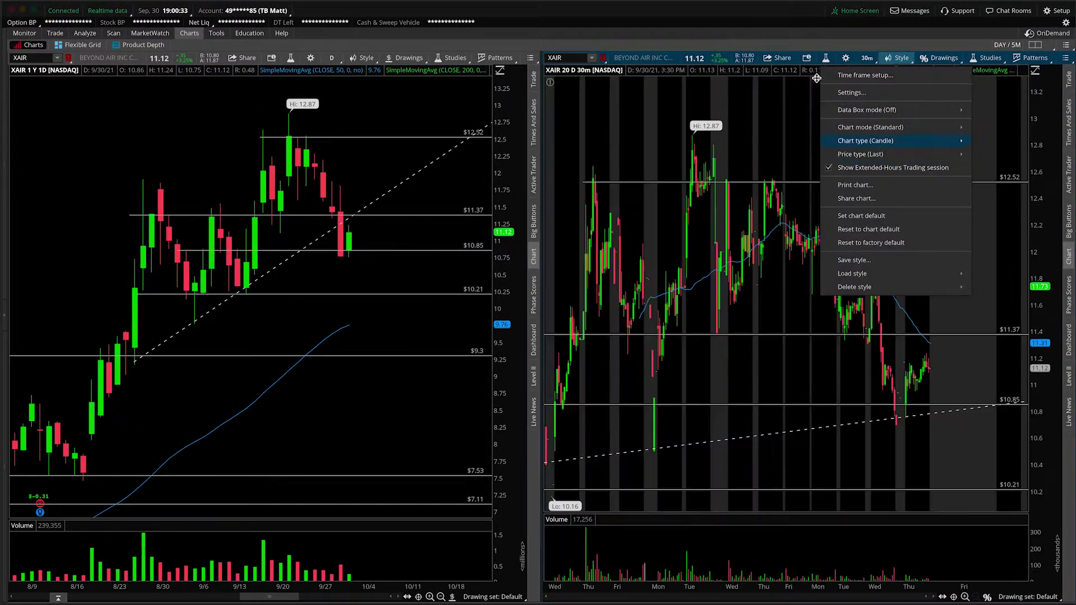
{"action": "left_click_drag", "start_coordinate": [924, 239], "coordinate": [991, 236]}
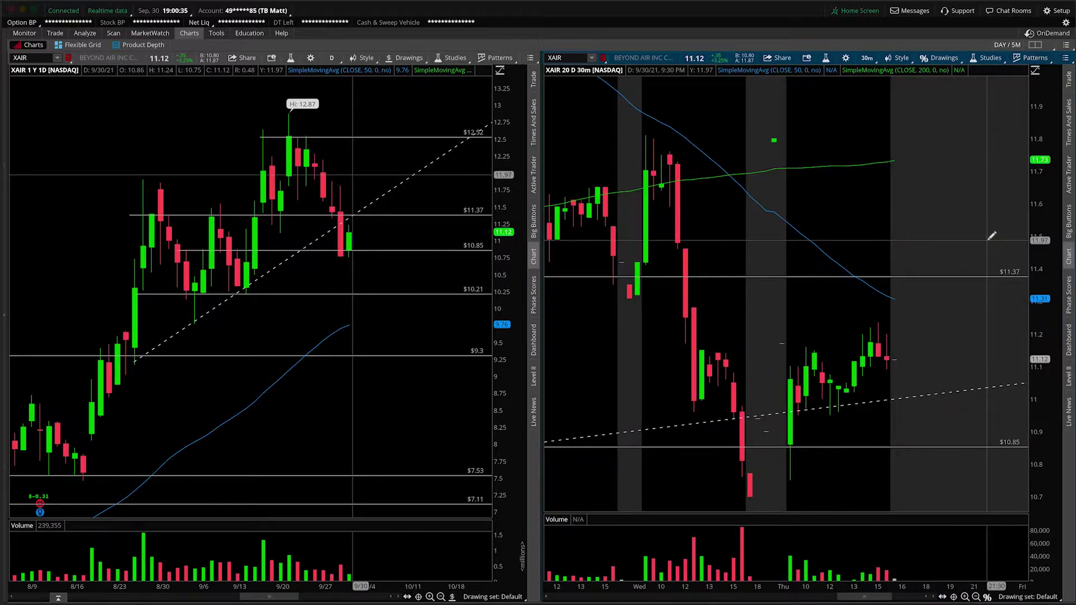
{"action": "scroll", "coordinate": [991, 234], "scroll_direction": "down", "scroll_amount": 2}
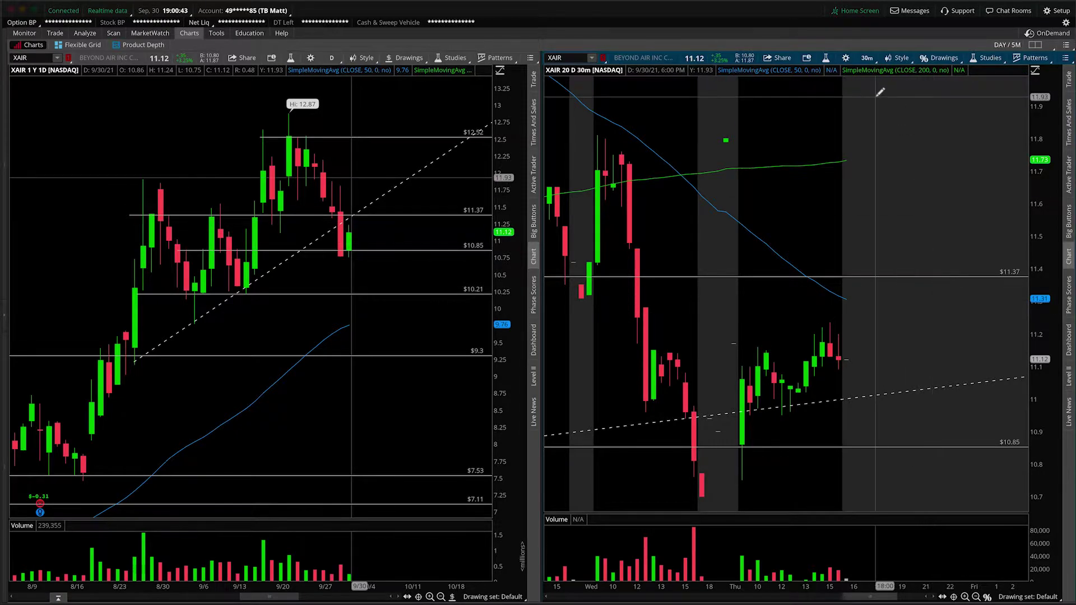
{"action": "left_click", "coordinate": [899, 58]}
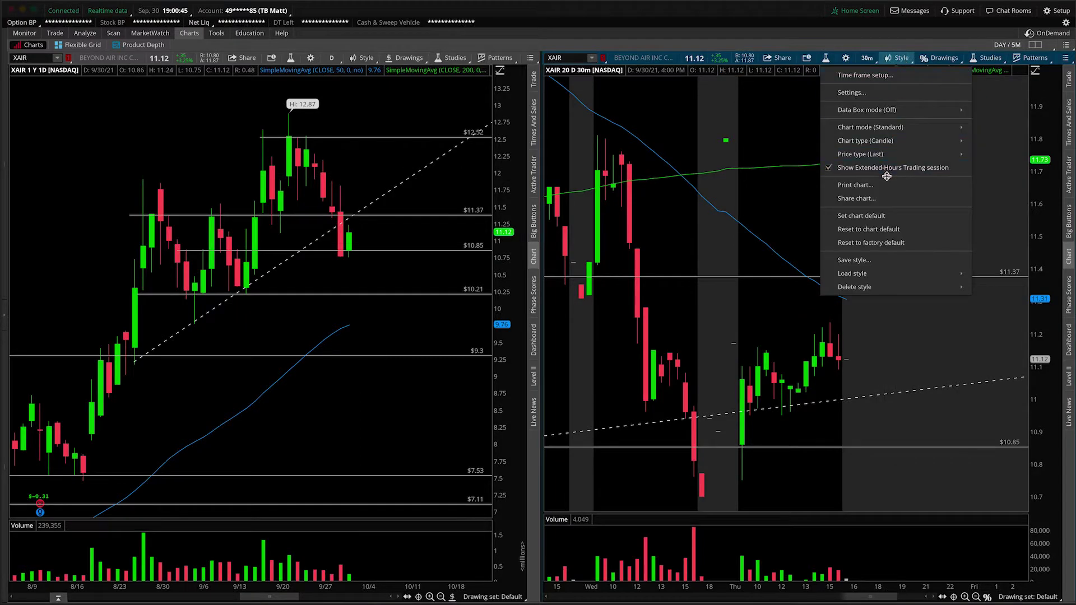
{"action": "left_click", "coordinate": [896, 149]}
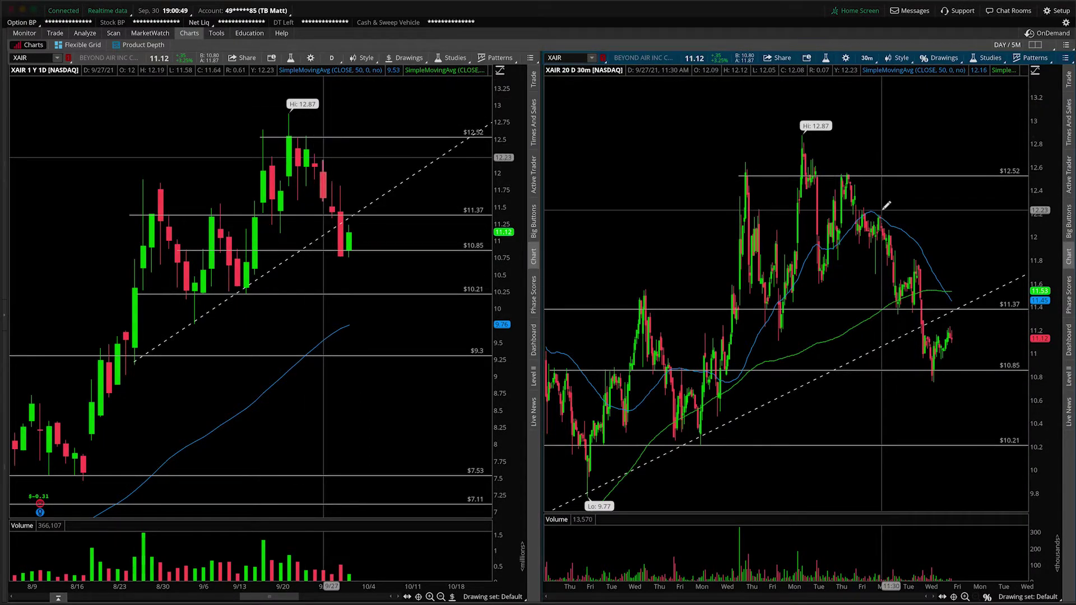
{"action": "left_click_drag", "start_coordinate": [662, 207], "coordinate": [958, 223]}
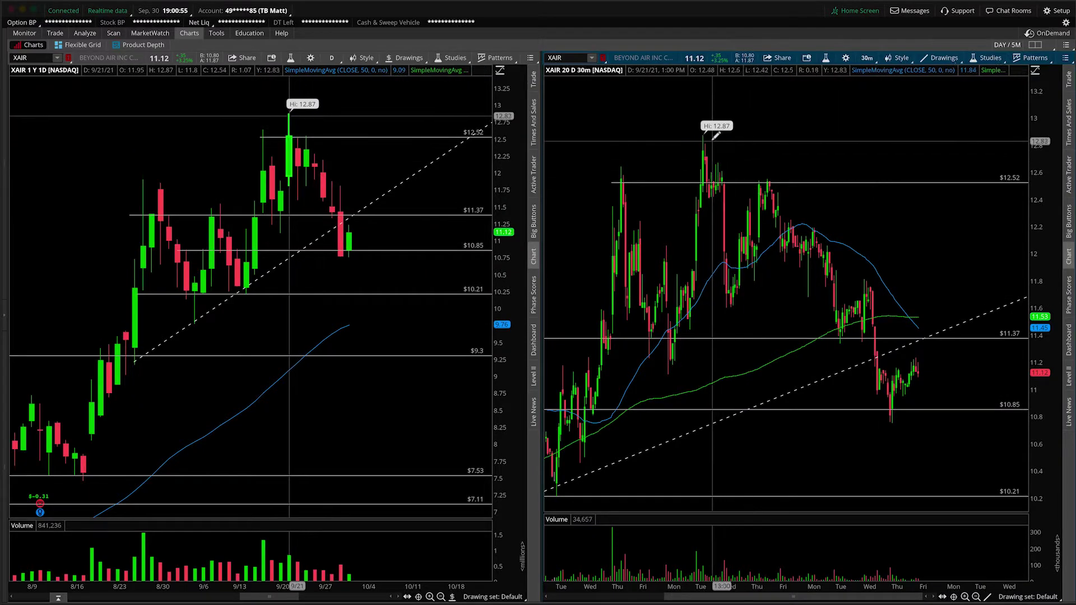
{"action": "mouse_move", "coordinate": [703, 137]}
{"action": "left_mouse_down"}
{"action": "mouse_move", "coordinate": [930, 277]}
{"action": "mouse_move", "coordinate": [974, 356]}
{"action": "mouse_move", "coordinate": [1036, 387]}
{"action": "mouse_move", "coordinate": [1018, 401]}
{"action": "left_mouse_up"}
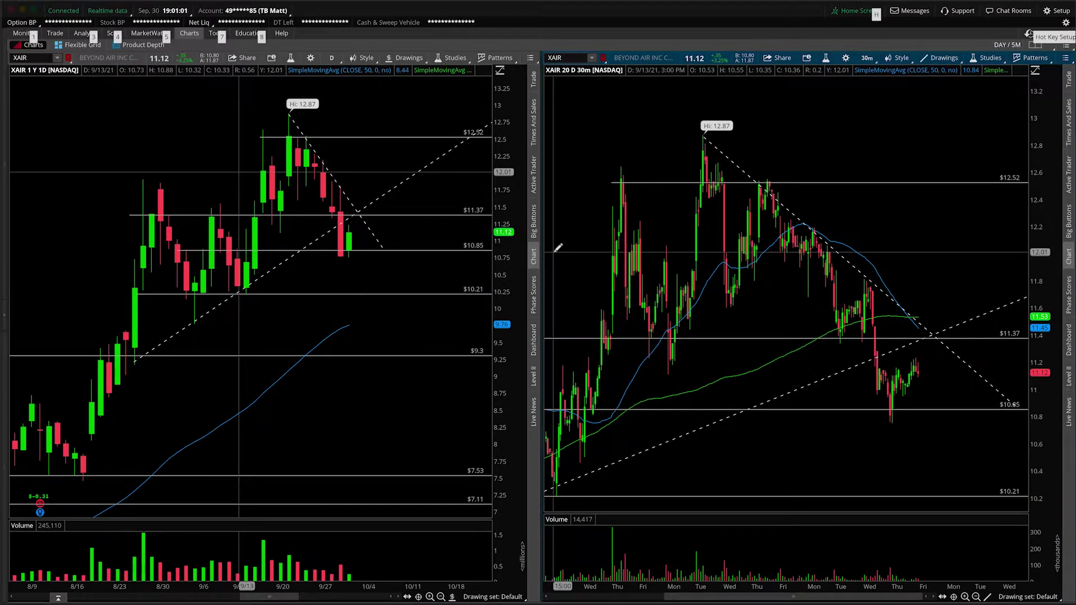
{"action": "left_click_drag", "start_coordinate": [318, 234], "coordinate": [363, 211]}
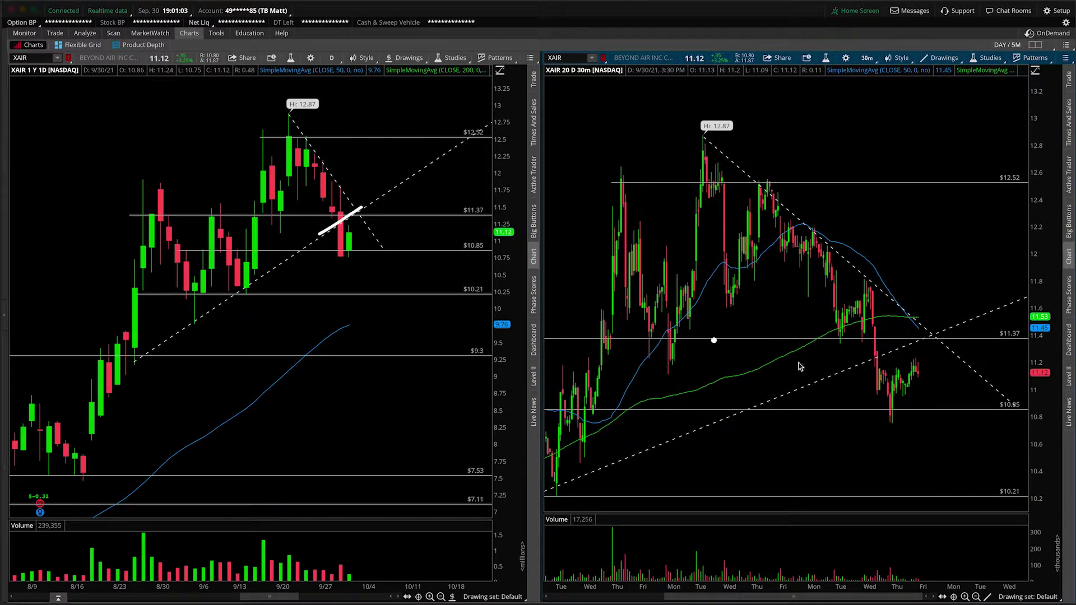
{"action": "left_click_drag", "start_coordinate": [919, 367], "coordinate": [928, 345]}
{"action": "mouse_move", "coordinate": [843, 375]}
{"action": "left_mouse_down"}
{"action": "mouse_move", "coordinate": [975, 317]}
{"action": "mouse_move", "coordinate": [1029, 343]}
{"action": "left_mouse_up"}
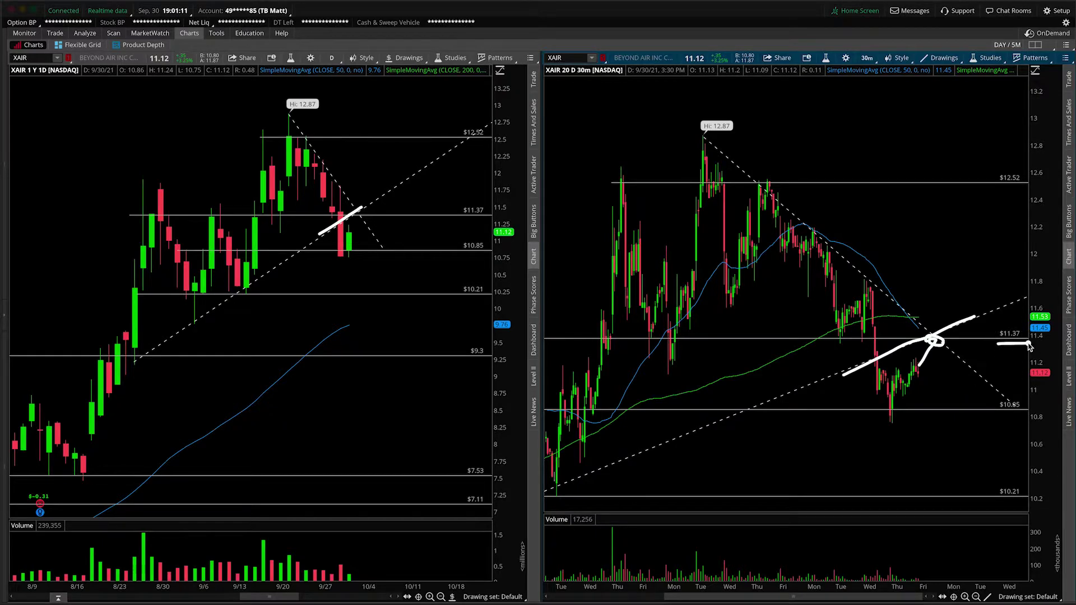
{"action": "mouse_move", "coordinate": [934, 344]}
{"action": "left_mouse_down"}
{"action": "mouse_move", "coordinate": [966, 432]}
{"action": "mouse_move", "coordinate": [975, 418]}
{"action": "mouse_move", "coordinate": [956, 421]}
{"action": "left_mouse_up"}
{"action": "key", "text": "e"}
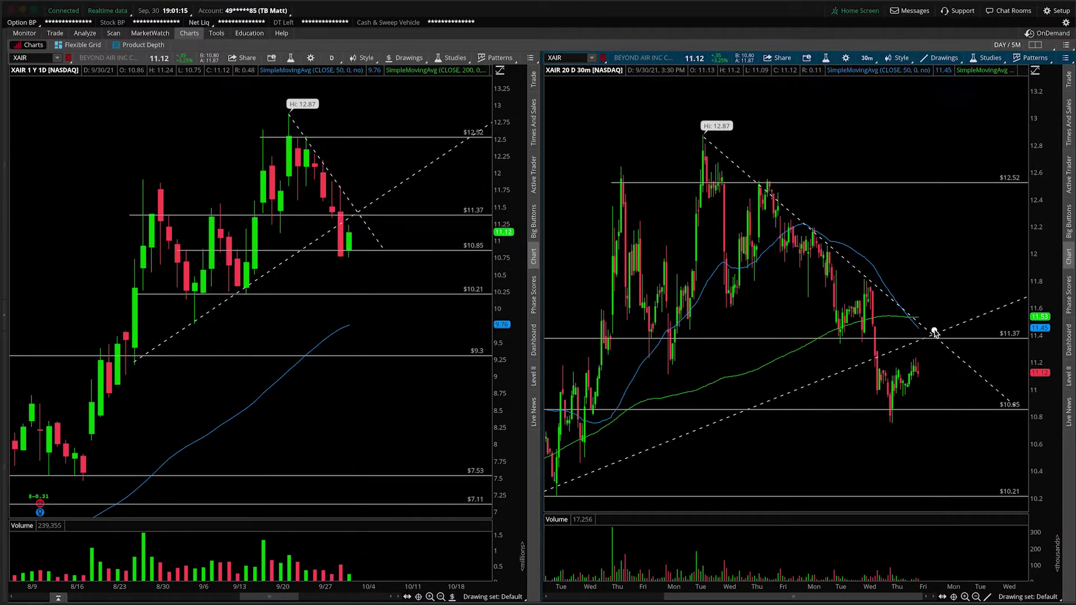
{"action": "mouse_move", "coordinate": [934, 323]}
{"action": "left_mouse_down"}
{"action": "mouse_move", "coordinate": [941, 353]}
{"action": "mouse_move", "coordinate": [932, 330]}
{"action": "mouse_move", "coordinate": [934, 343]}
{"action": "mouse_move", "coordinate": [968, 352]}
{"action": "mouse_move", "coordinate": [959, 408]}
{"action": "left_mouse_up"}
{"action": "left_click", "coordinate": [967, 356]}
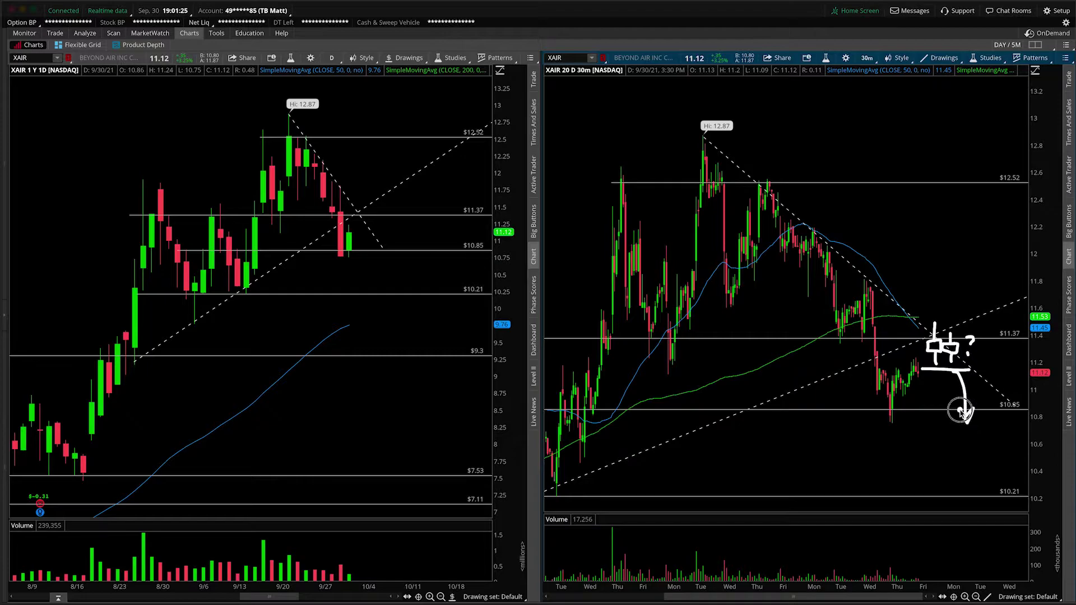
{"action": "left_click_drag", "start_coordinate": [919, 309], "coordinate": [954, 308]}
{"action": "key", "text": "Escape"}
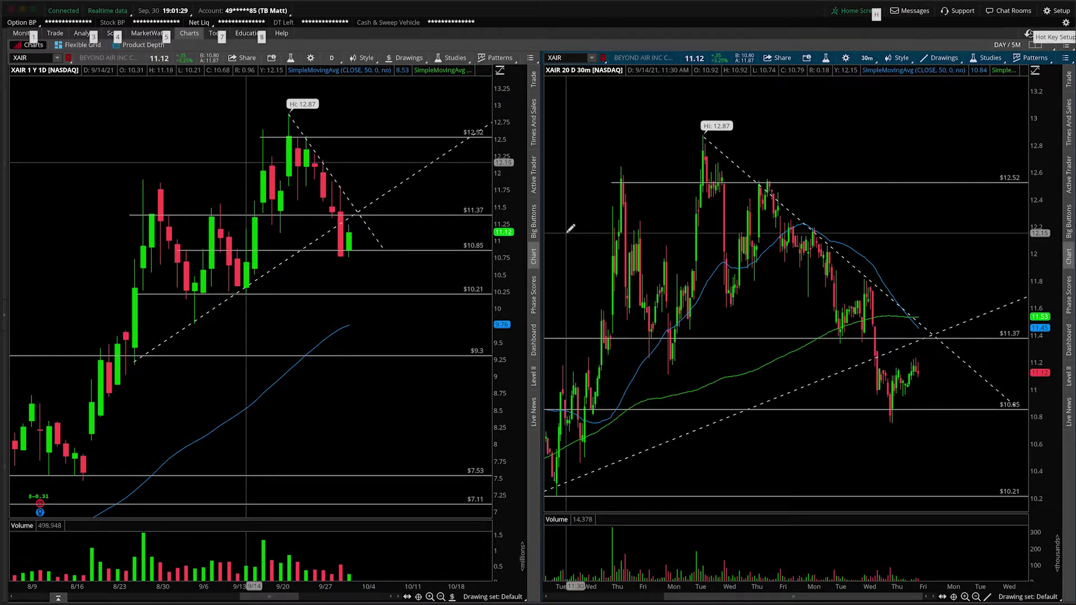
{"action": "left_click", "coordinate": [55, 34]}
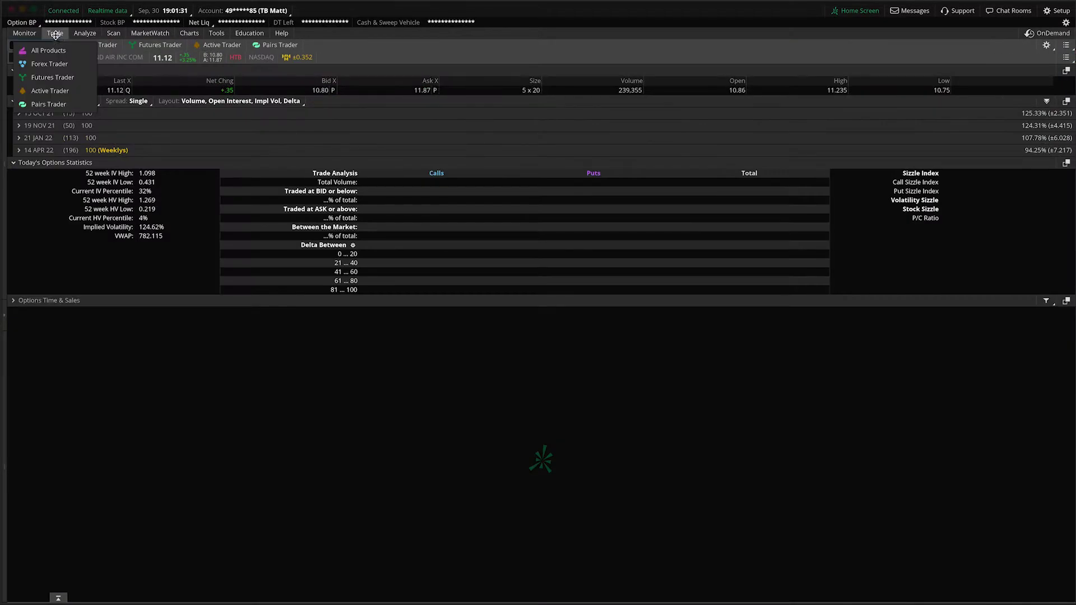
{"action": "mouse_move", "coordinate": [317, 172]}
{"action": "left_mouse_down"}
{"action": "mouse_move", "coordinate": [271, 79]}
{"action": "mouse_move", "coordinate": [244, 67]}
{"action": "left_mouse_up"}
{"action": "key", "text": "Escape"}
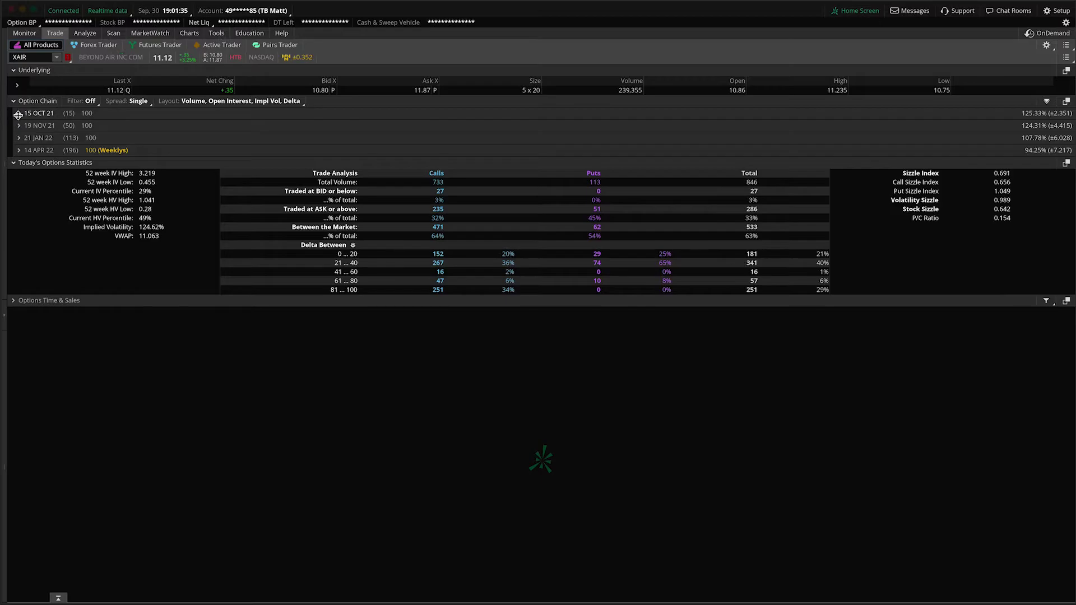
{"action": "left_click", "coordinate": [19, 114]}
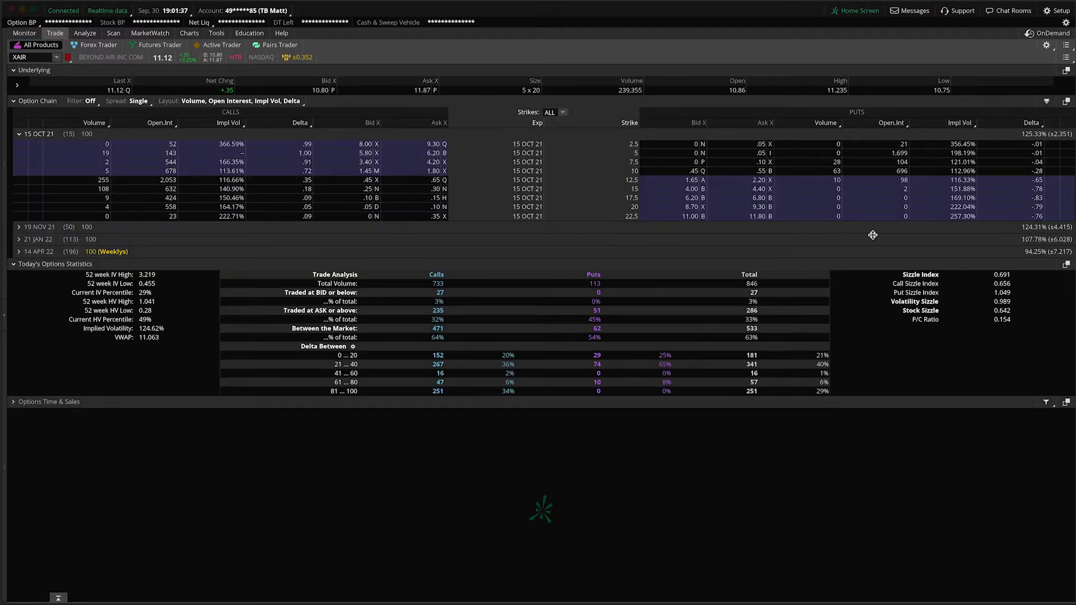
{"action": "mouse_move", "coordinate": [788, 122]}
{"action": "left_mouse_down"}
{"action": "mouse_move", "coordinate": [951, 223]}
{"action": "mouse_move", "coordinate": [923, 215]}
{"action": "left_mouse_up"}
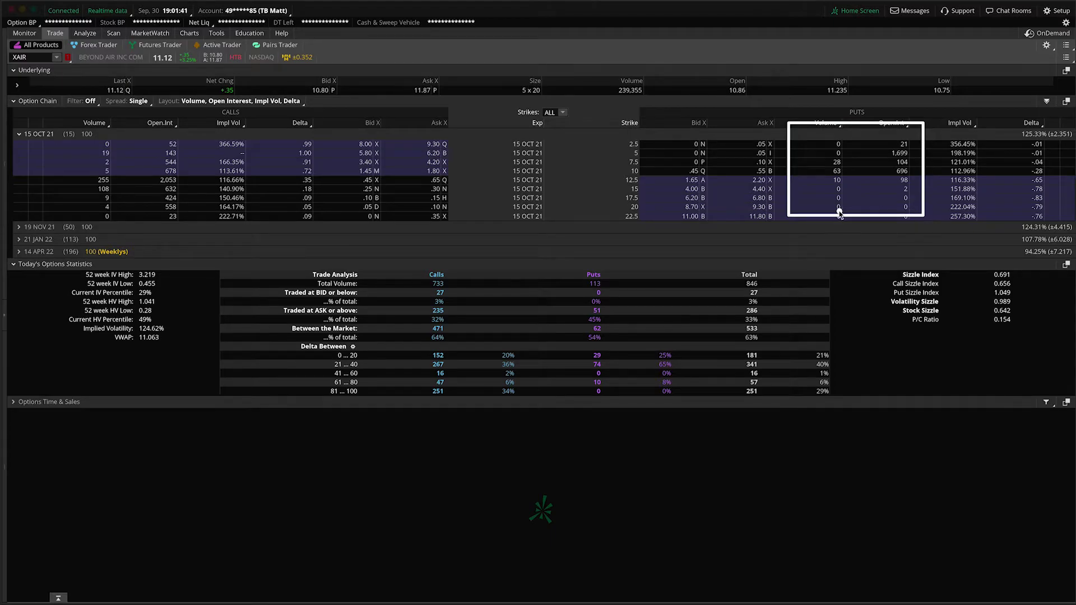
{"action": "left_click", "coordinate": [190, 34]}
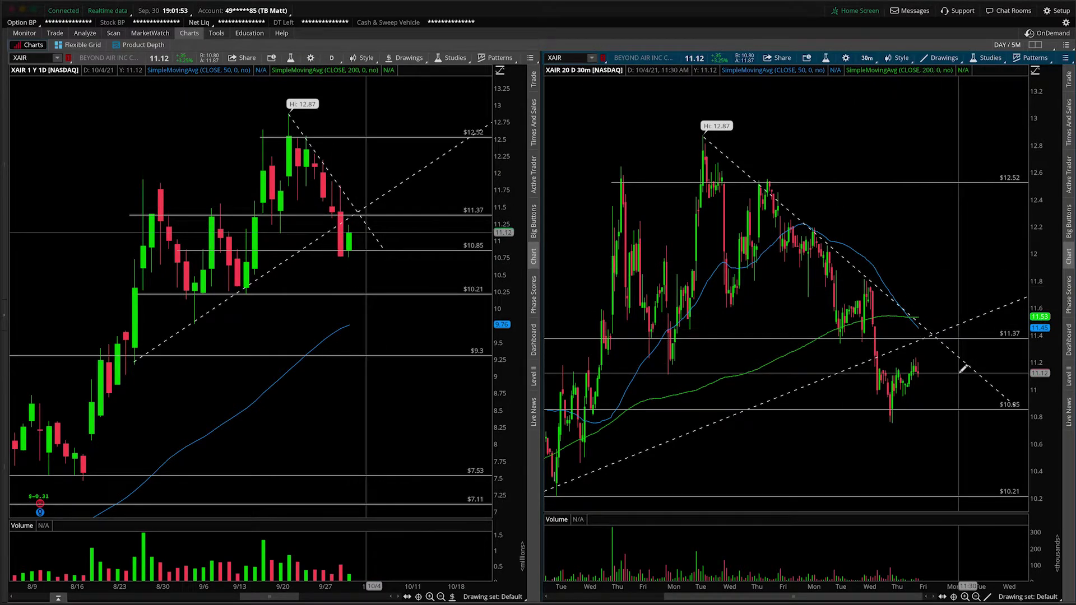
Step: Sketch candles, underline $11.37 and draw up/down arrows at the 30-minute $11.37 crossing
{"action": "left_click_drag", "start_coordinate": [926, 361], "coordinate": [937, 274]}
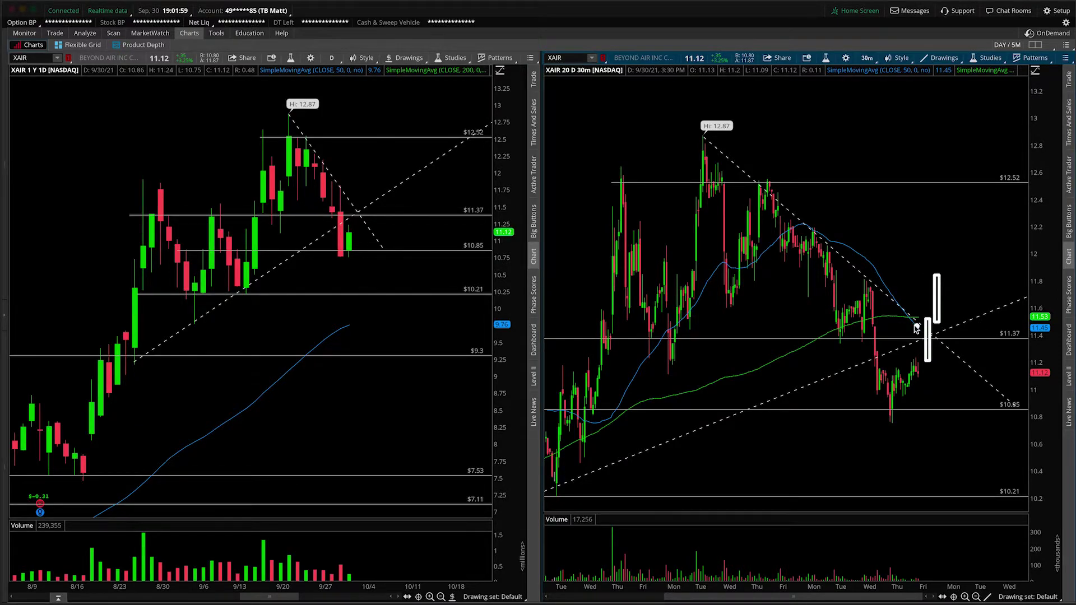
{"action": "left_click_drag", "start_coordinate": [885, 316], "coordinate": [893, 315]}
{"action": "left_click_drag", "start_coordinate": [933, 362], "coordinate": [934, 363]}
{"action": "left_click_drag", "start_coordinate": [996, 341], "coordinate": [1028, 344]}
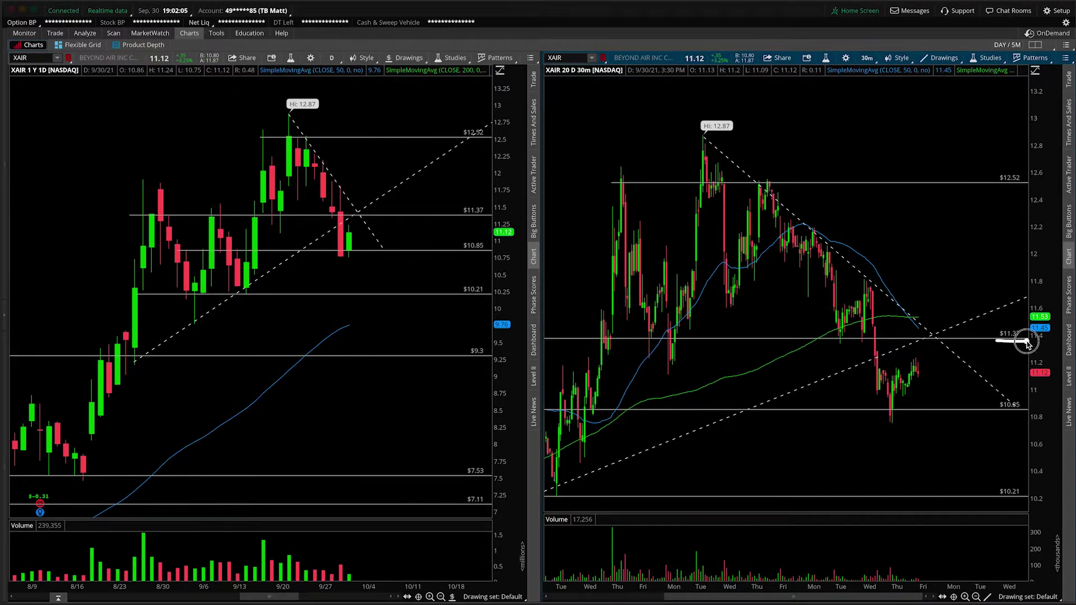
{"action": "mouse_move", "coordinate": [915, 356]}
{"action": "left_mouse_down"}
{"action": "mouse_move", "coordinate": [930, 332]}
{"action": "mouse_move", "coordinate": [952, 334]}
{"action": "mouse_move", "coordinate": [933, 345]}
{"action": "mouse_move", "coordinate": [949, 345]}
{"action": "mouse_move", "coordinate": [947, 308]}
{"action": "left_mouse_up"}
{"action": "mouse_move", "coordinate": [943, 350]}
{"action": "left_mouse_down"}
{"action": "mouse_move", "coordinate": [946, 374]}
{"action": "mouse_move", "coordinate": [1012, 327]}
{"action": "mouse_move", "coordinate": [1029, 346]}
{"action": "mouse_move", "coordinate": [998, 344]}
{"action": "left_mouse_up"}
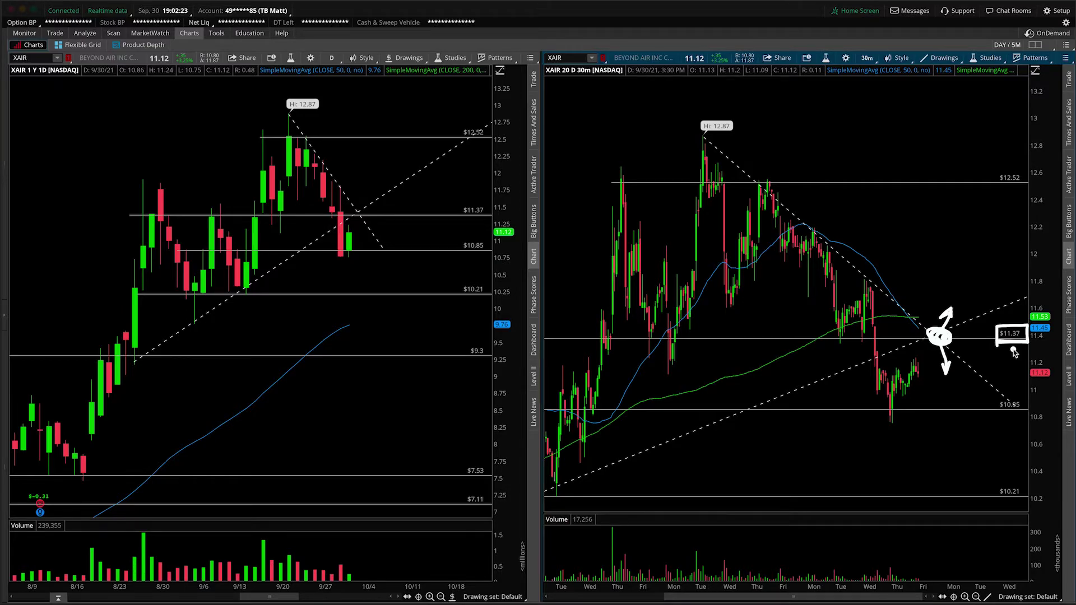
Step: Circle $12.52, underline the daily high, and trace the 30-minute $10.85 support
{"action": "mouse_move", "coordinate": [1026, 162]}
{"action": "left_mouse_down"}
{"action": "mouse_move", "coordinate": [989, 177]}
{"action": "mouse_move", "coordinate": [1036, 180]}
{"action": "mouse_move", "coordinate": [1006, 157]}
{"action": "left_mouse_up"}
{"action": "left_click_drag", "start_coordinate": [253, 132], "coordinate": [314, 135]}
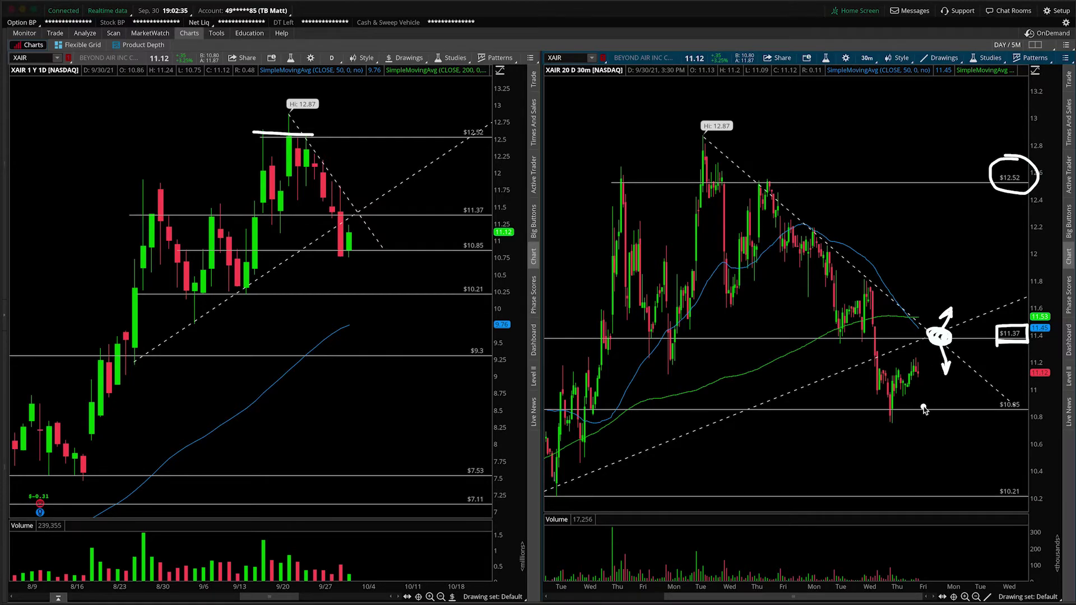
{"action": "left_click_drag", "start_coordinate": [851, 409], "coordinate": [1012, 414]}
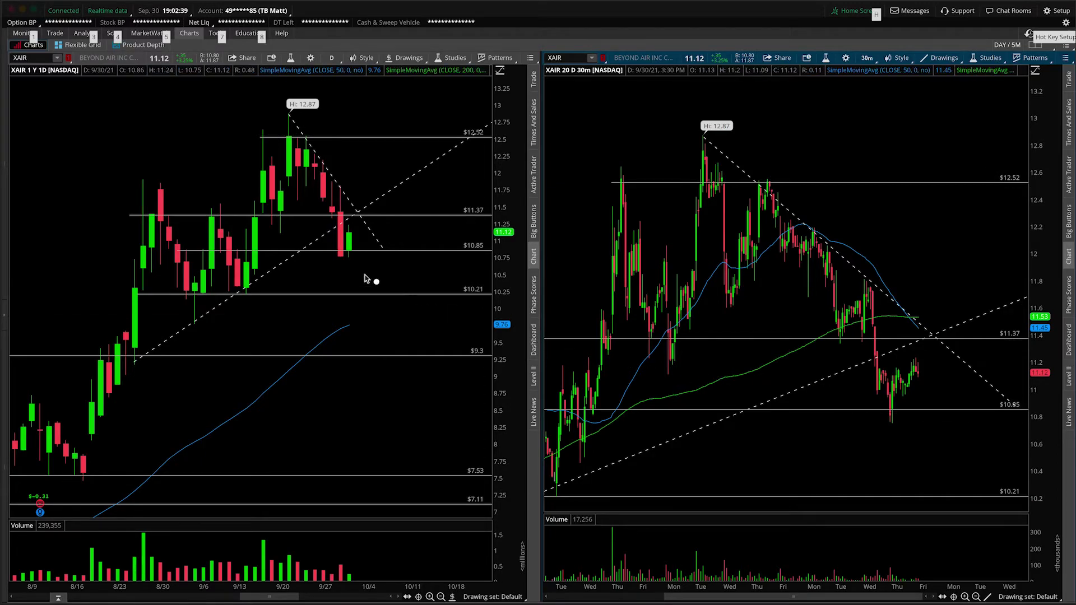
Step: Mark $10.85 and $10.21 on the daily chart, box 30-minute $11.37, then clear all markup
{"action": "mouse_move", "coordinate": [329, 256]}
{"action": "left_mouse_down"}
{"action": "mouse_move", "coordinate": [390, 258]}
{"action": "mouse_move", "coordinate": [368, 288]}
{"action": "left_mouse_up"}
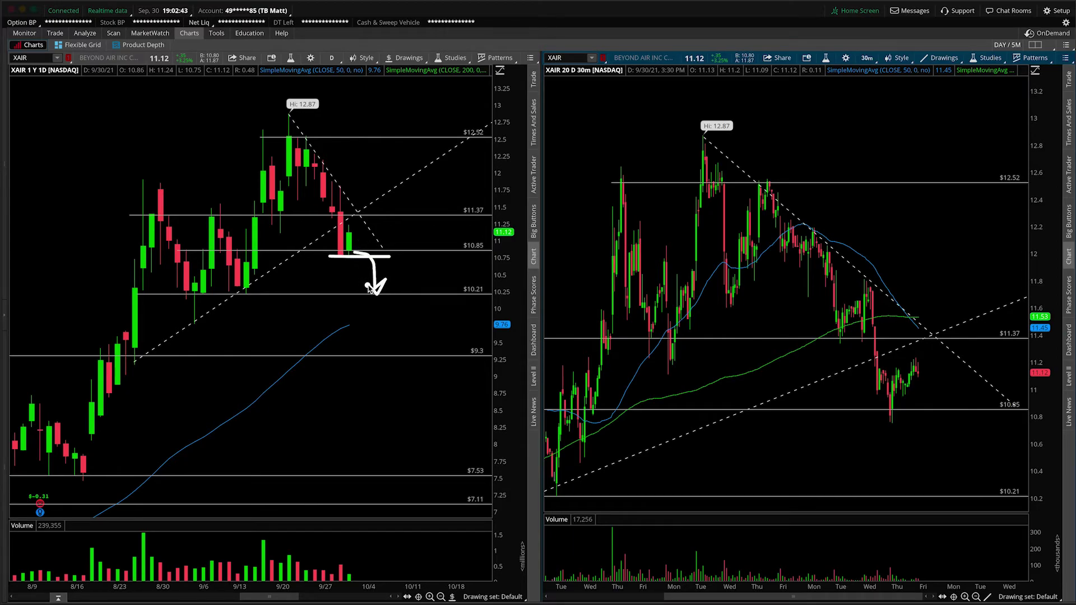
{"action": "mouse_move", "coordinate": [481, 280]}
{"action": "left_mouse_down"}
{"action": "mouse_move", "coordinate": [446, 286]}
{"action": "mouse_move", "coordinate": [480, 278]}
{"action": "left_mouse_up"}
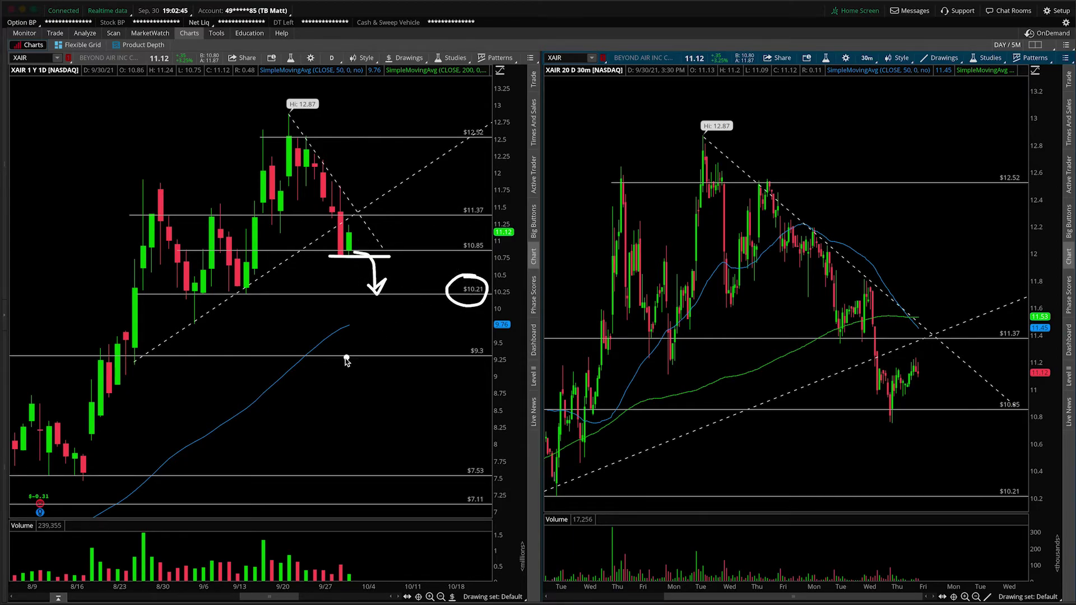
{"action": "left_click_drag", "start_coordinate": [340, 330], "coordinate": [404, 302]}
{"action": "mouse_move", "coordinate": [983, 315]}
{"action": "left_mouse_down"}
{"action": "mouse_move", "coordinate": [984, 336]}
{"action": "mouse_move", "coordinate": [1024, 348]}
{"action": "mouse_move", "coordinate": [985, 316]}
{"action": "left_mouse_up"}
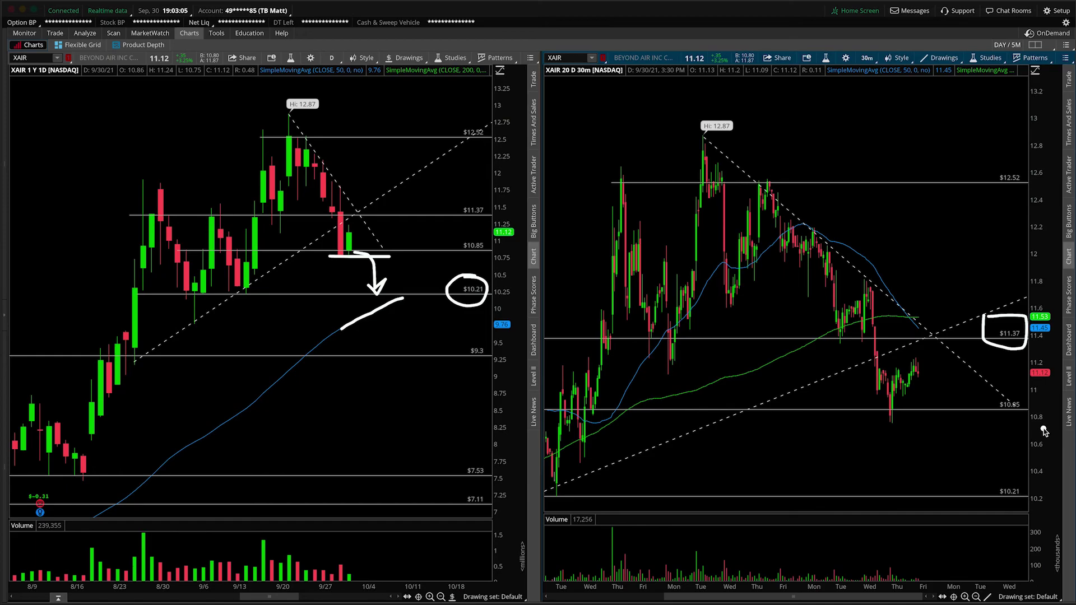
{"action": "key", "text": "Escape"}
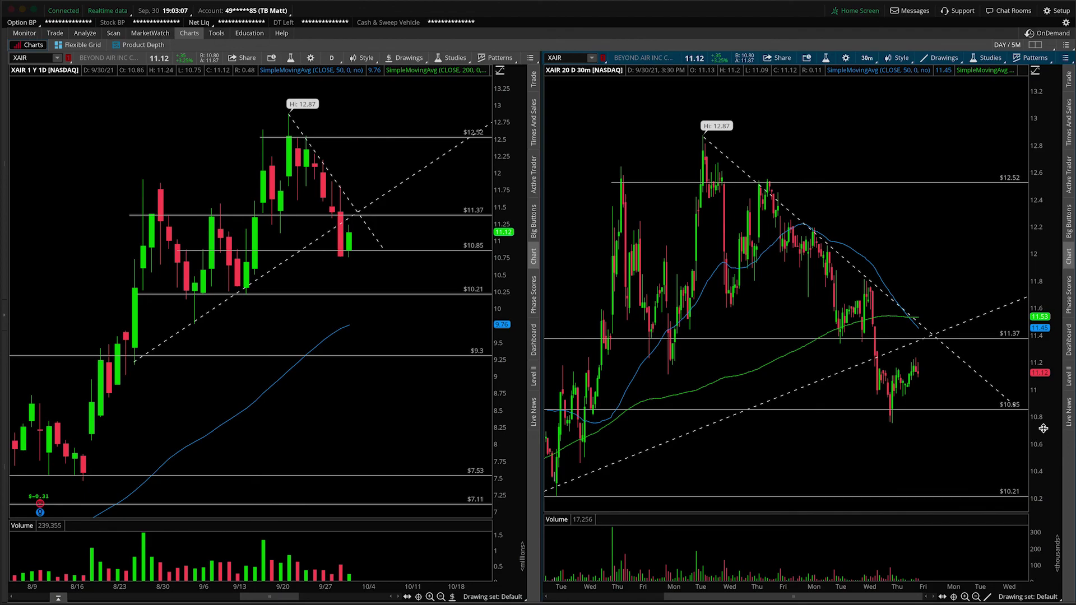